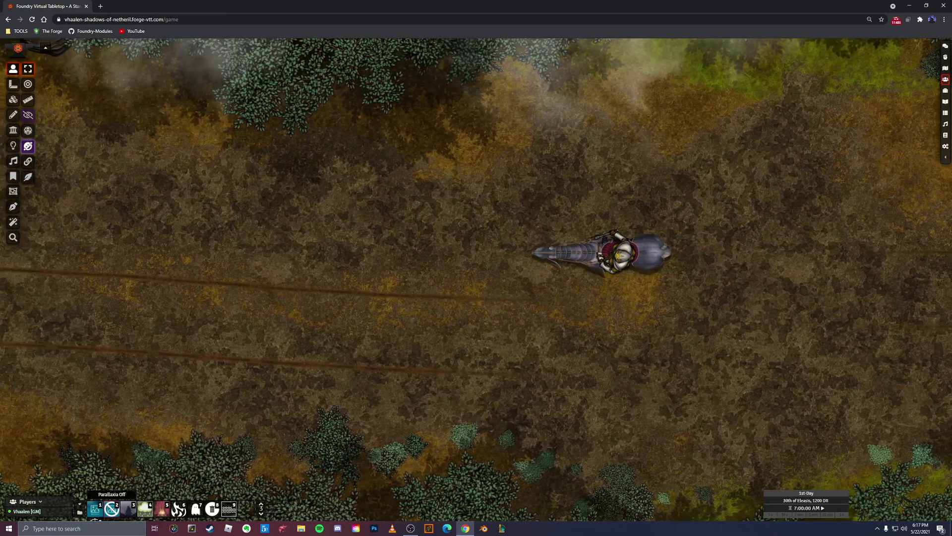
Step: Move the rider token off the horse onto the open ground beside it
key(Left)
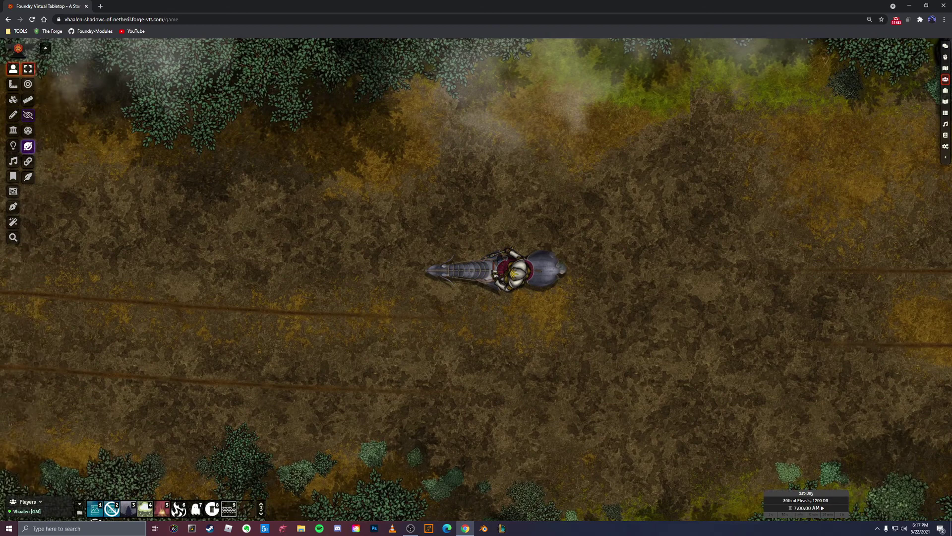
scroll(476, 280, up, 4)
drag(519, 268, 520, 167)
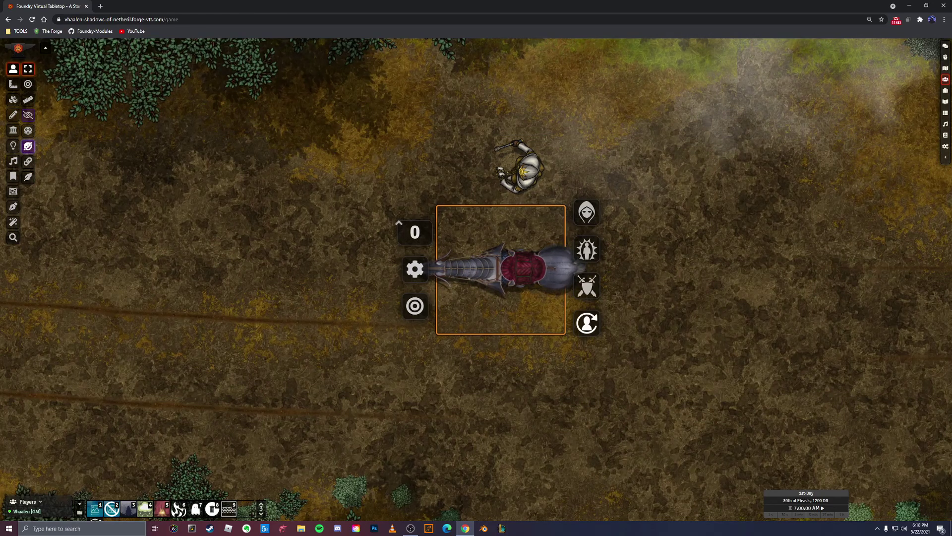
Step: Examine the alternate images available for the horse token, from the armoured variants to the plain and saddled ones
click(586, 322)
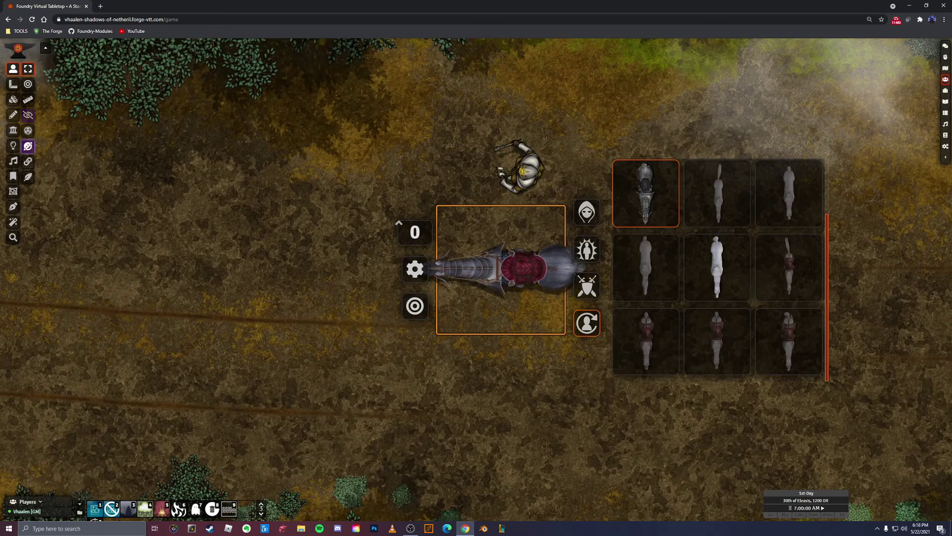
scroll(719, 268, down, 2)
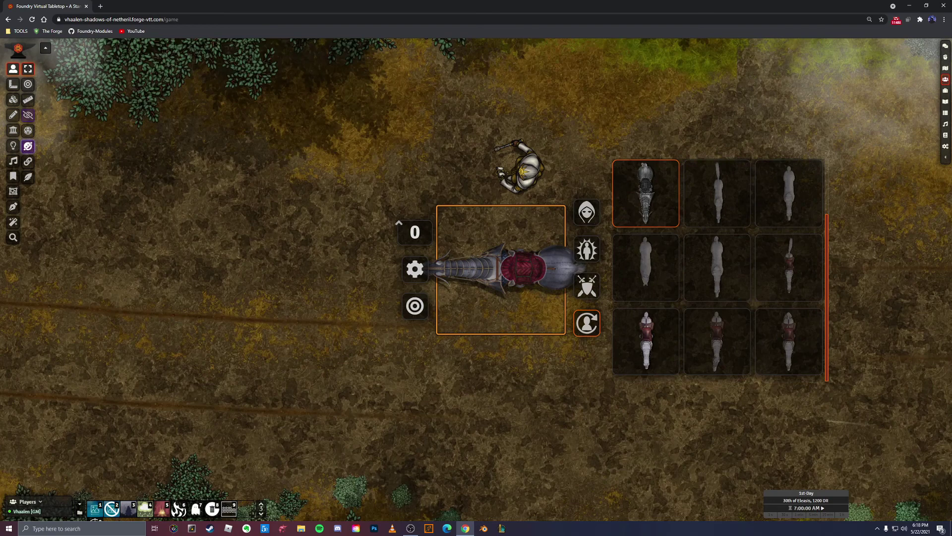
scroll(720, 268, up, 2)
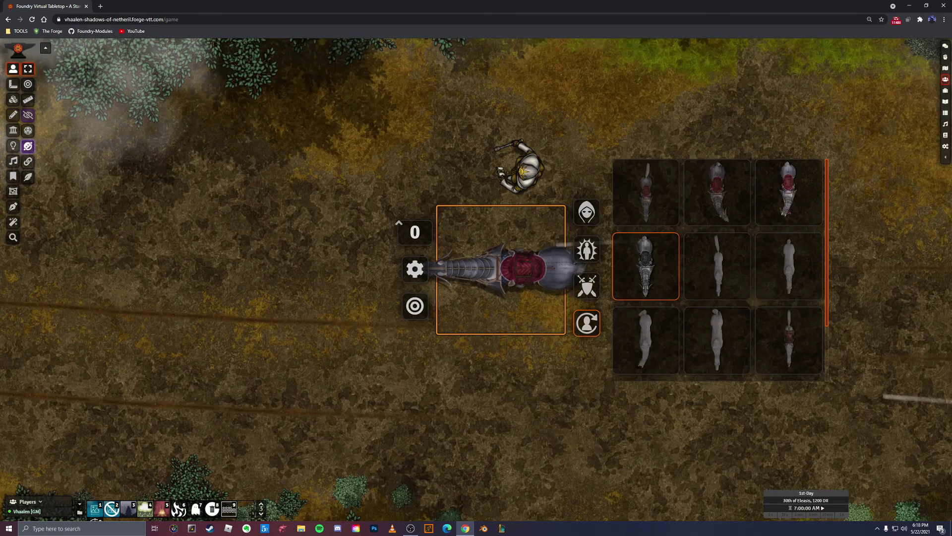
scroll(718, 266, down, 1)
scroll(719, 267, down, 2)
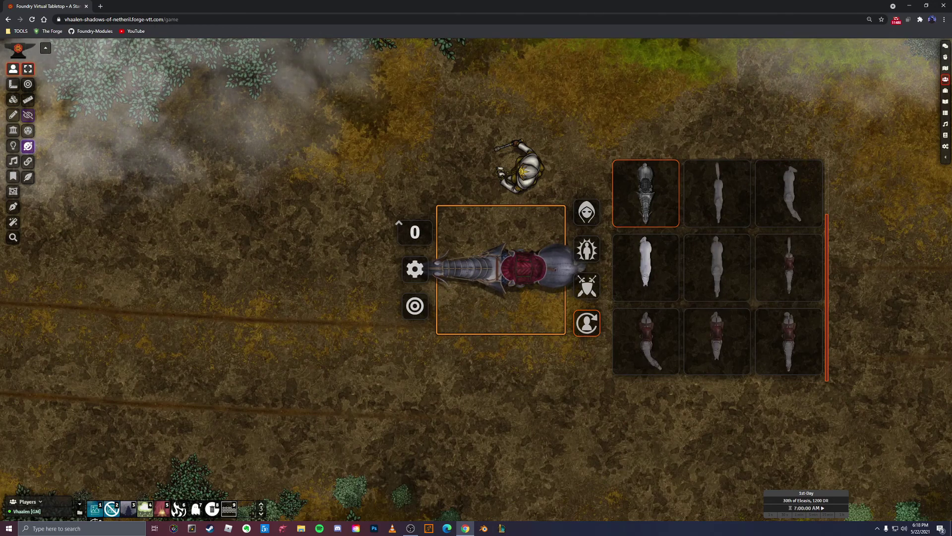
scroll(717, 267, up, 1)
scroll(719, 270, up, 2)
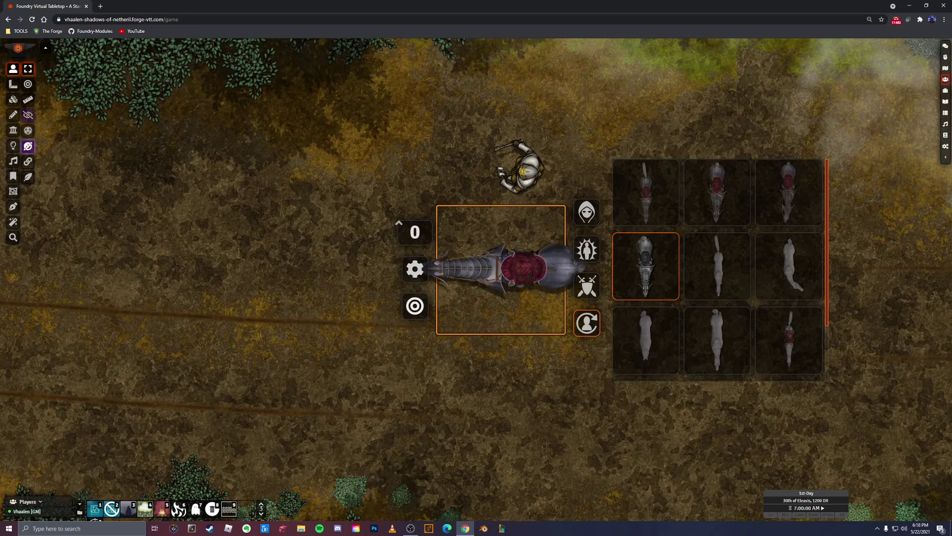
scroll(789, 270, down, 2)
scroll(718, 234, up, 2)
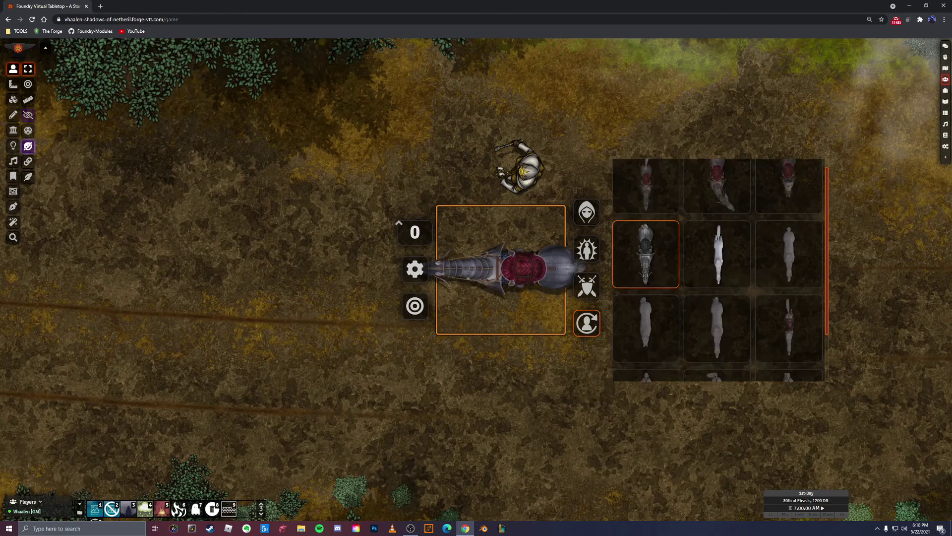
scroll(719, 268, up, 1)
scroll(719, 268, down, 5)
scroll(719, 268, up, 5)
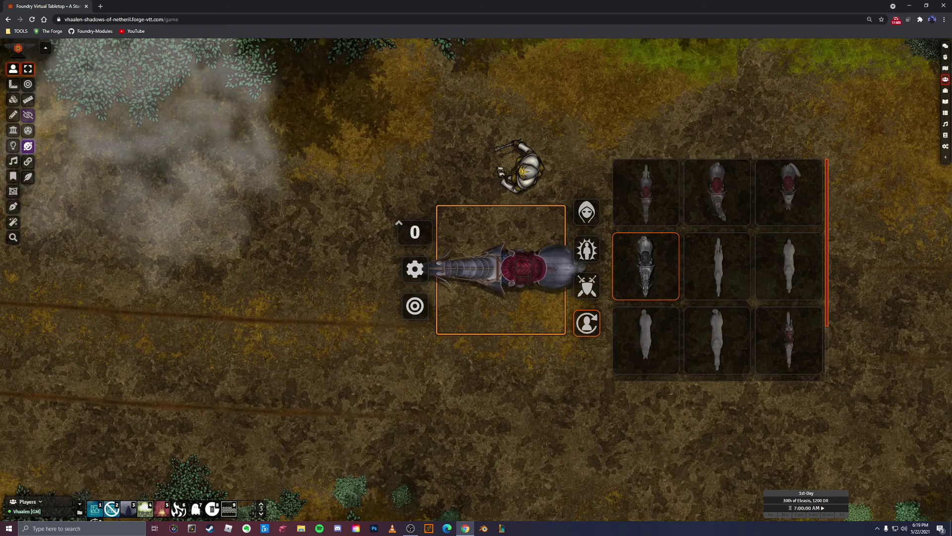
scroll(718, 267, down, 2)
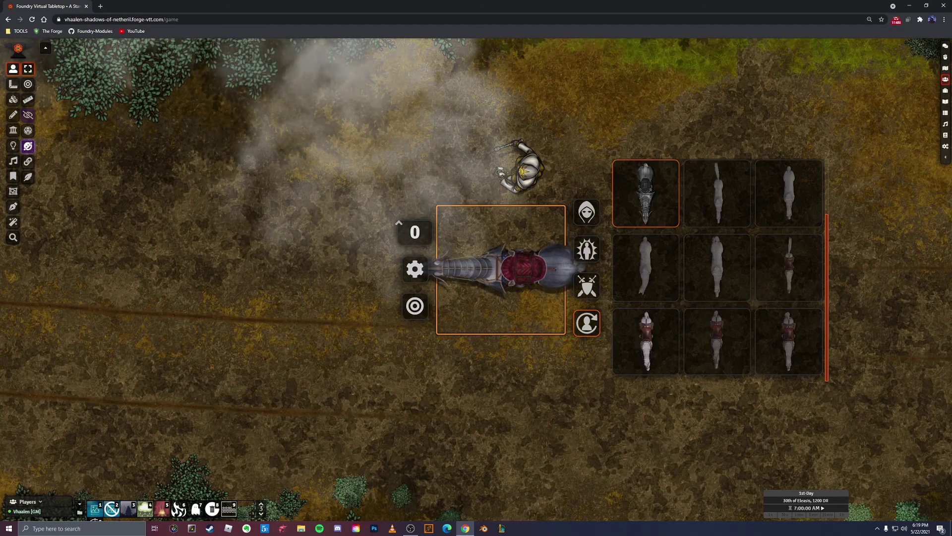
scroll(717, 270, up, 2)
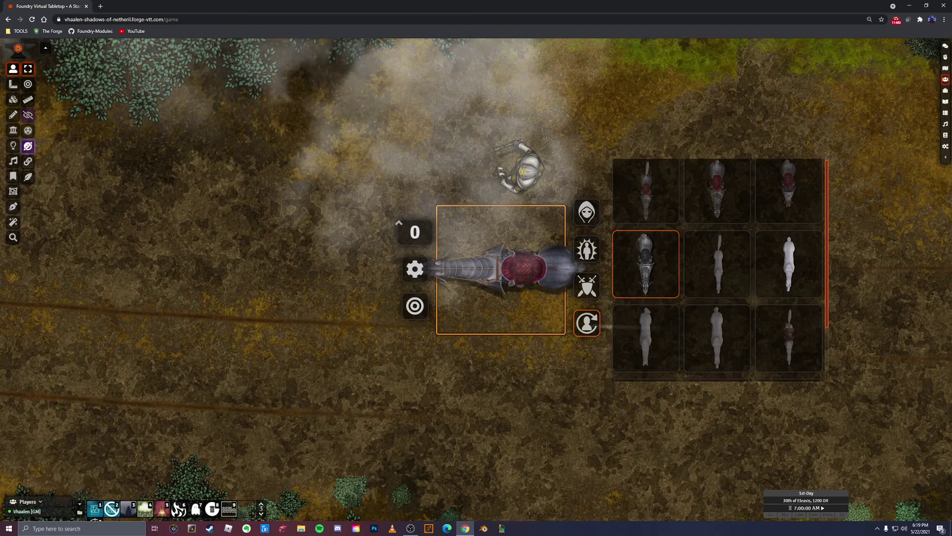
scroll(789, 265, down, 2)
scroll(789, 266, up, 2)
Step: Switch the horse token's image through the armoured second idle, first idle and gallop variants
click(645, 266)
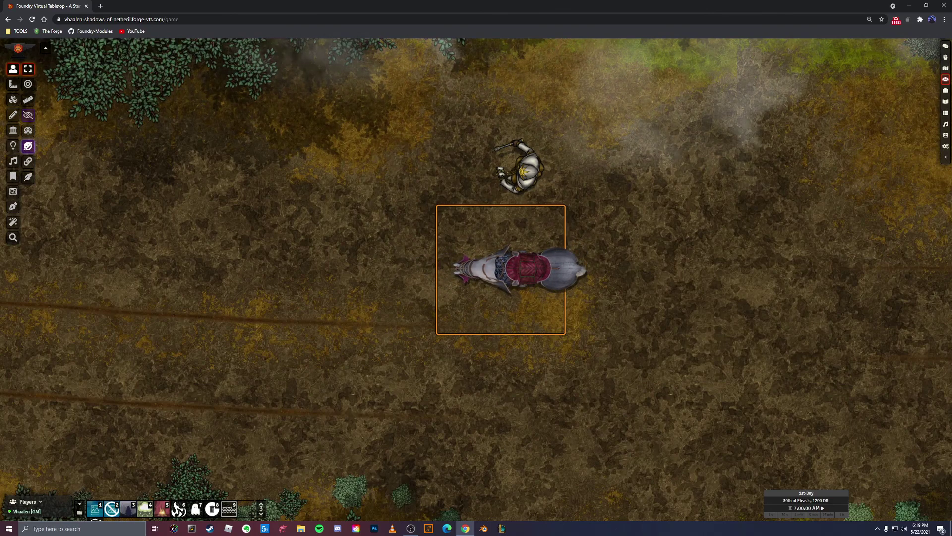
right_click(501, 270)
click(587, 323)
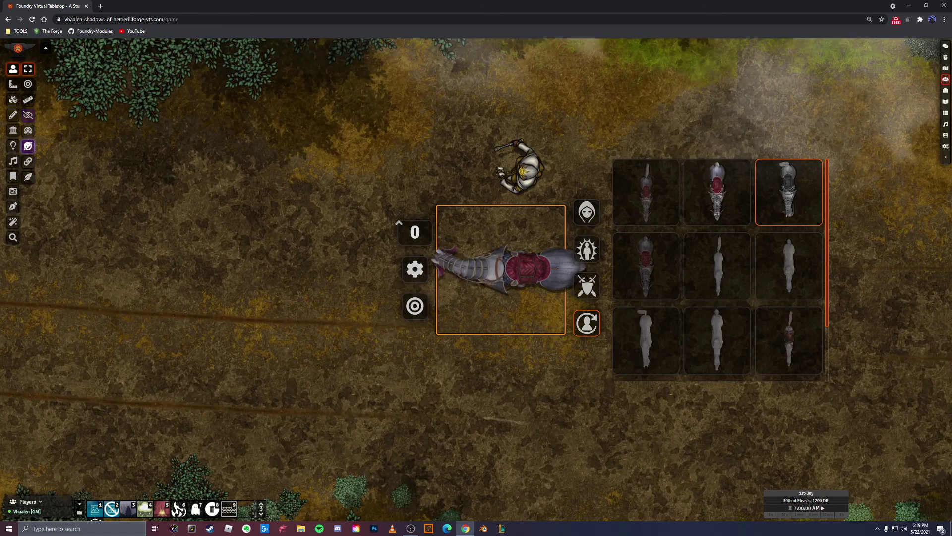
click(717, 192)
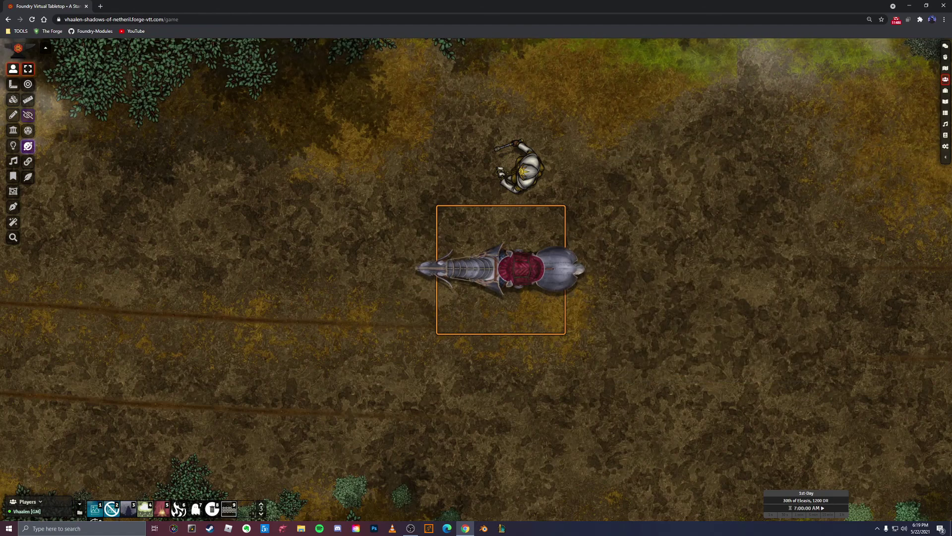
right_click(501, 271)
click(586, 323)
click(645, 192)
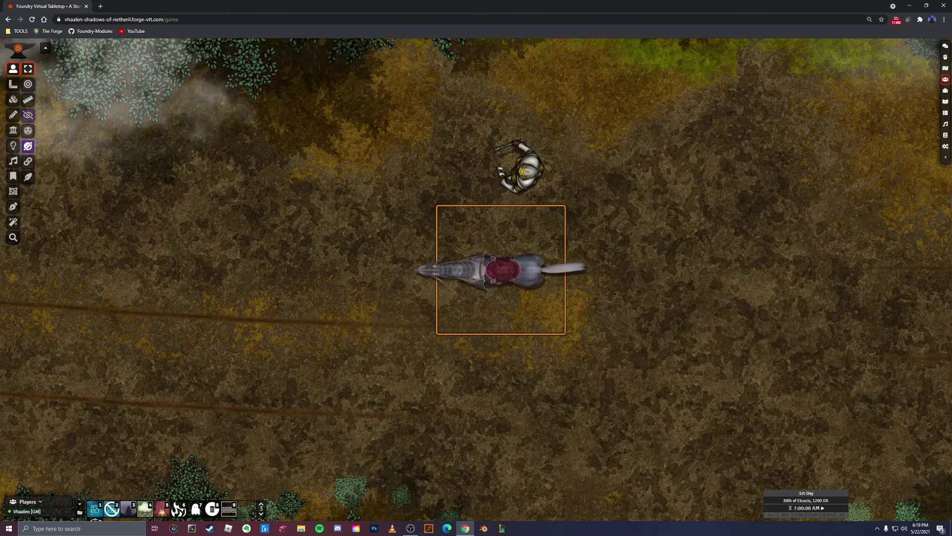
Step: Change the horse token's image to the plain white idle variant, followed by the saddled idle variant
right_click(501, 271)
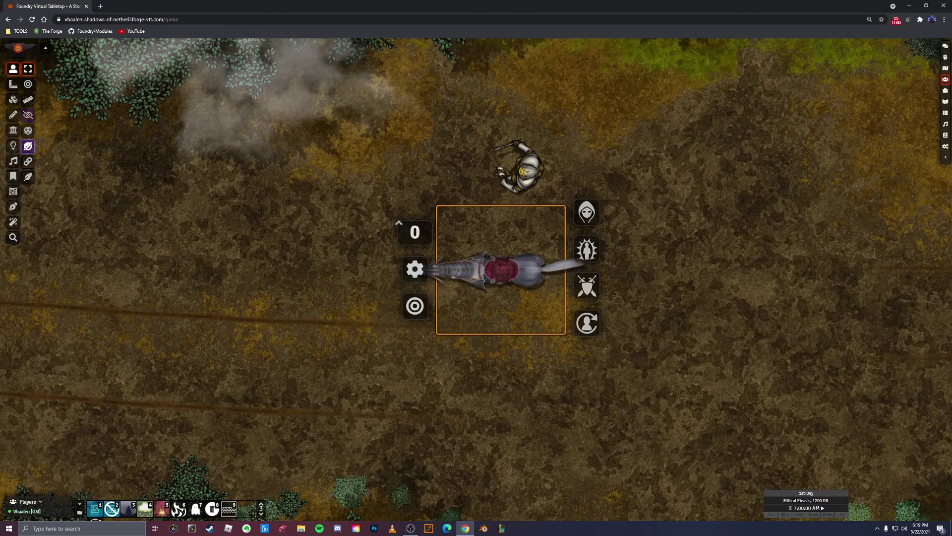
click(586, 323)
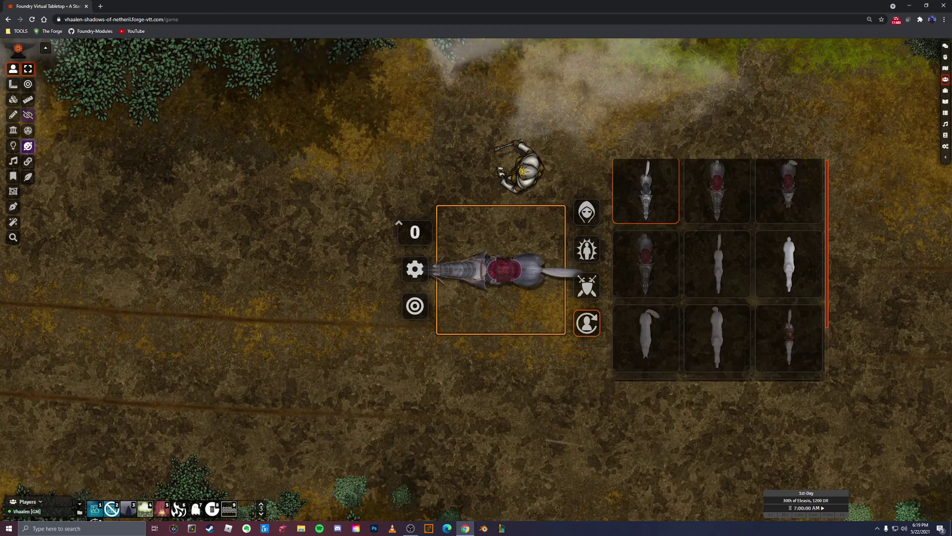
click(789, 264)
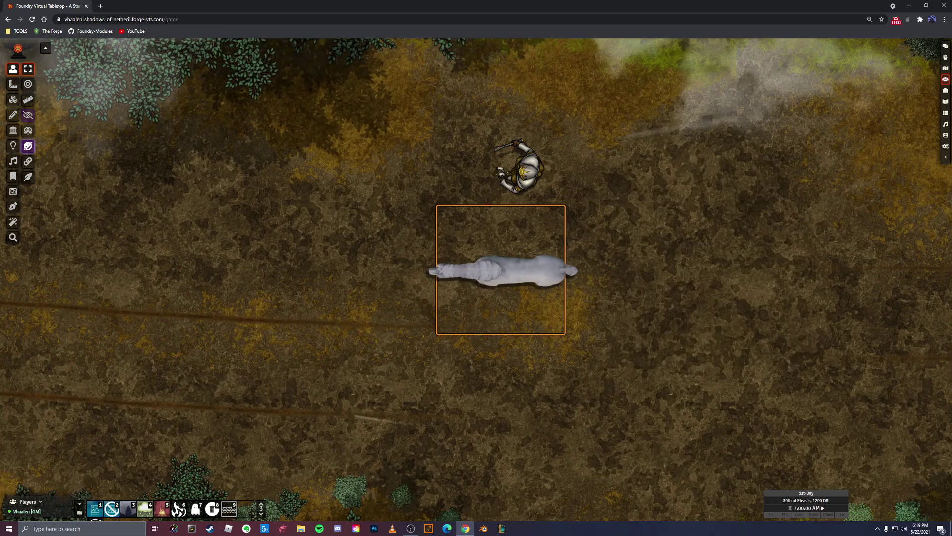
right_click(501, 270)
click(586, 322)
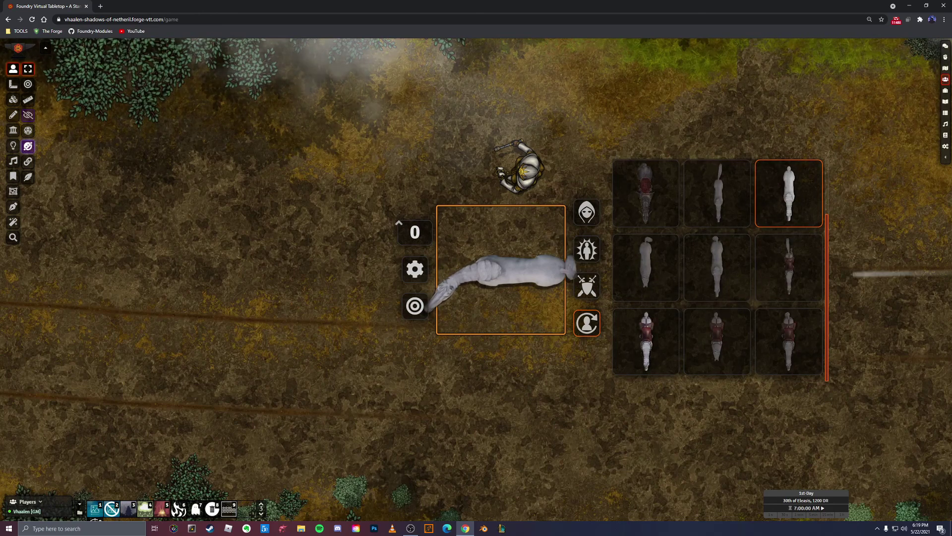
click(646, 341)
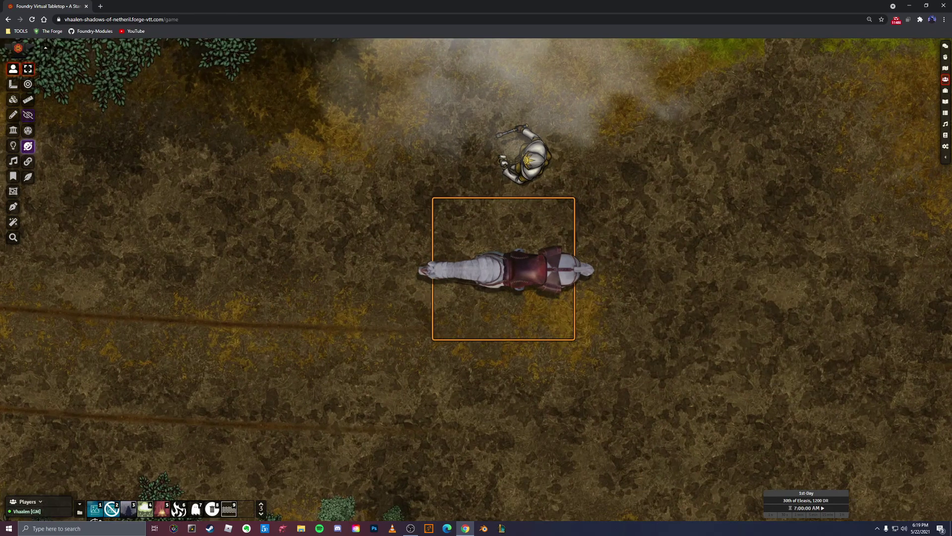
key(Escape)
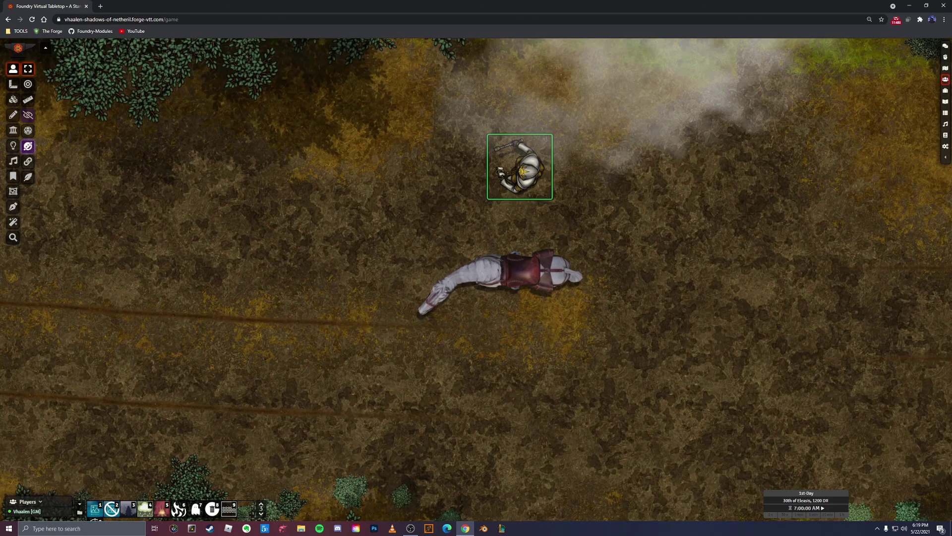
mouse_move(520, 168)
mouse_down()
mouse_move(515, 273)
mouse_move(519, 166)
mouse_up()
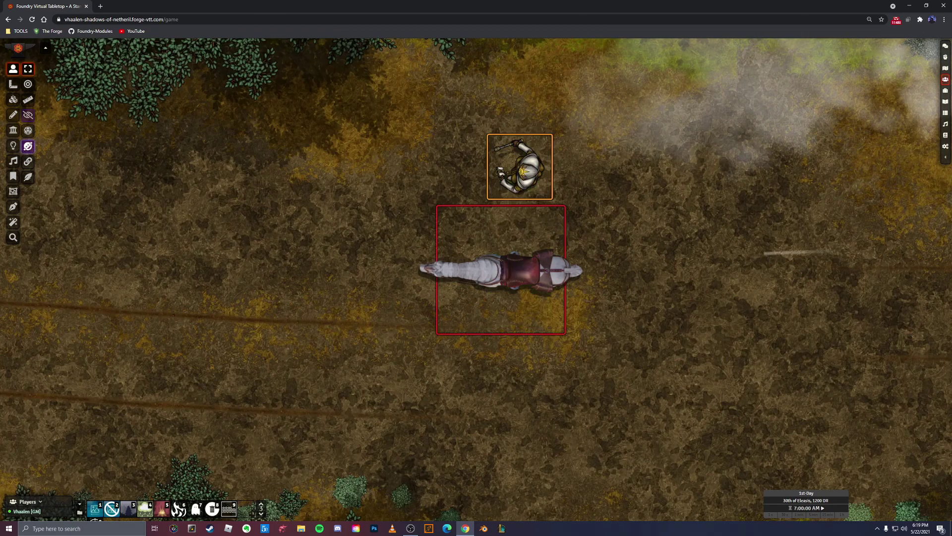
right_click(501, 271)
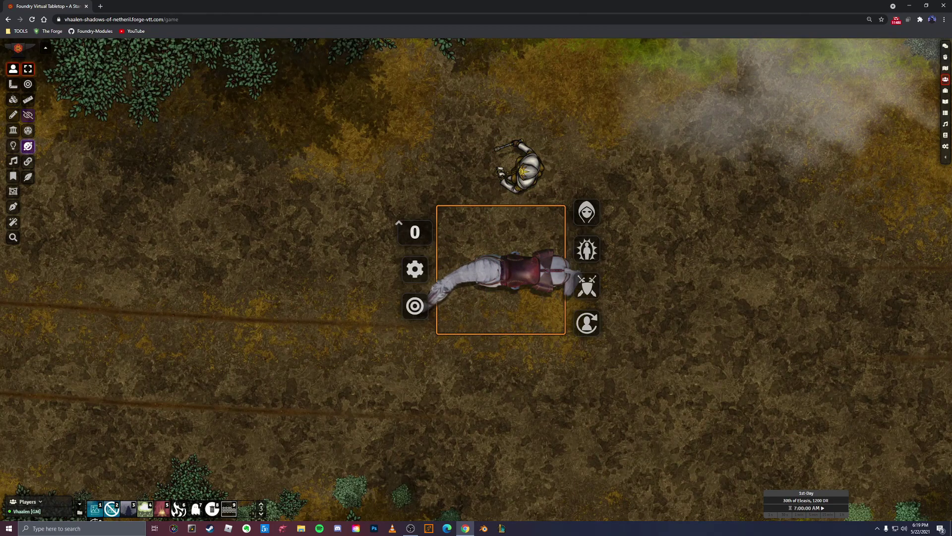
Step: Create a new actor named Horse with the type Non-Player Character
click(945, 157)
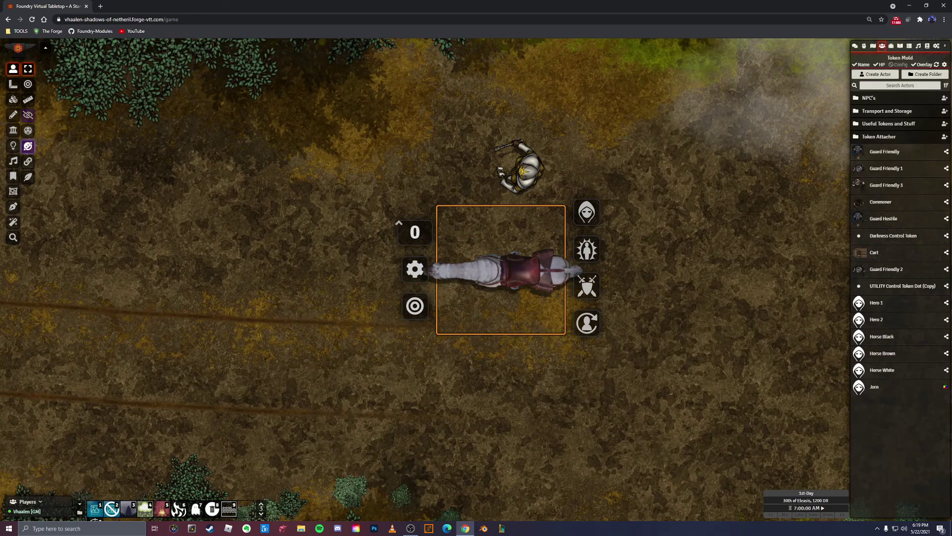
click(878, 74)
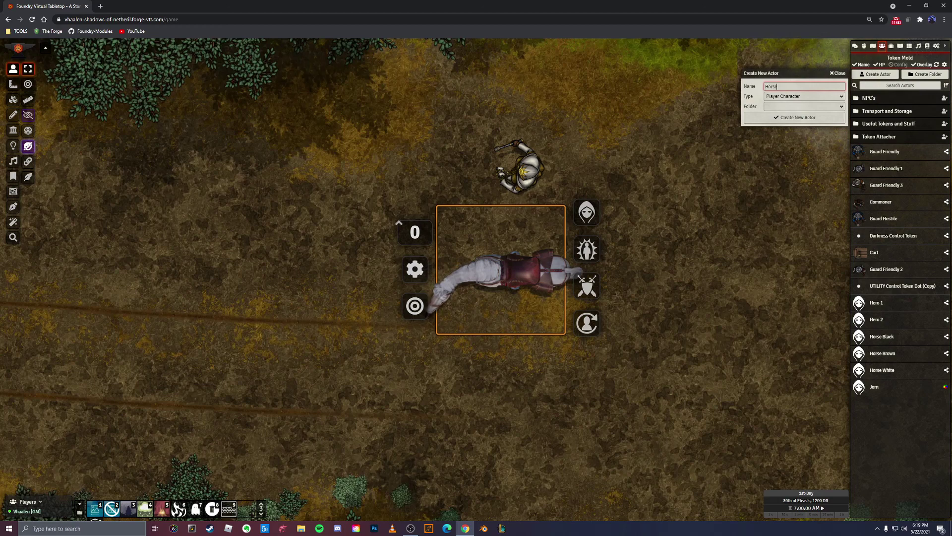
click(804, 96)
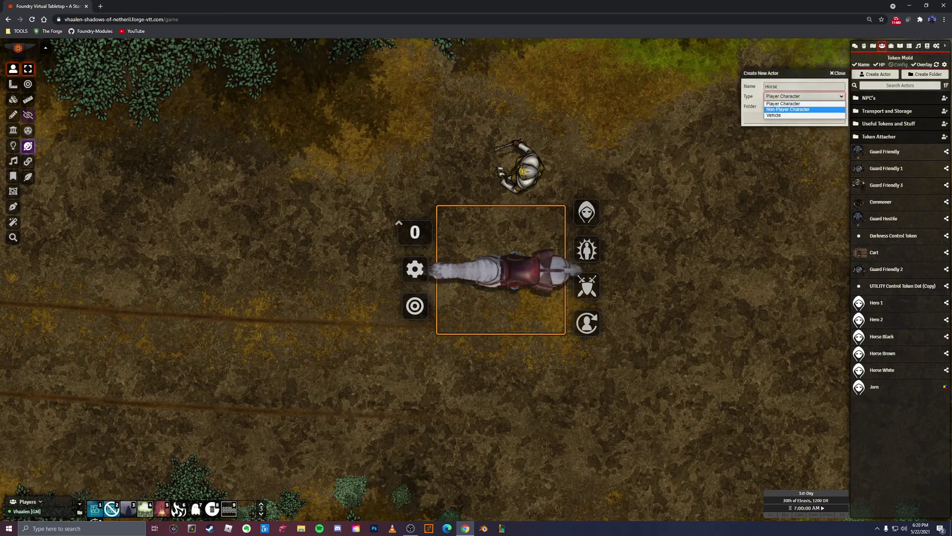
click(793, 111)
key(Return)
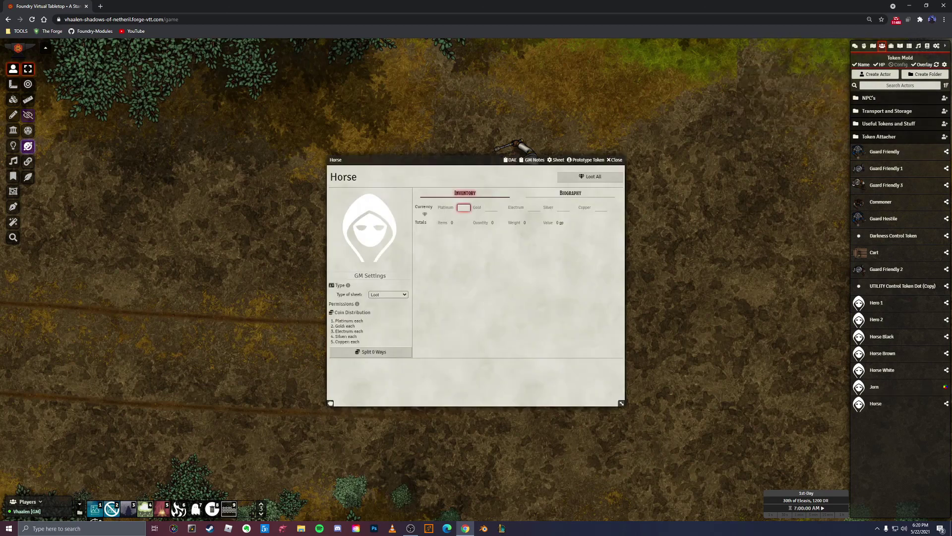
Step: Open the Horse actor's prototype token settings and arrange them side by side with the actor sheet
click(585, 160)
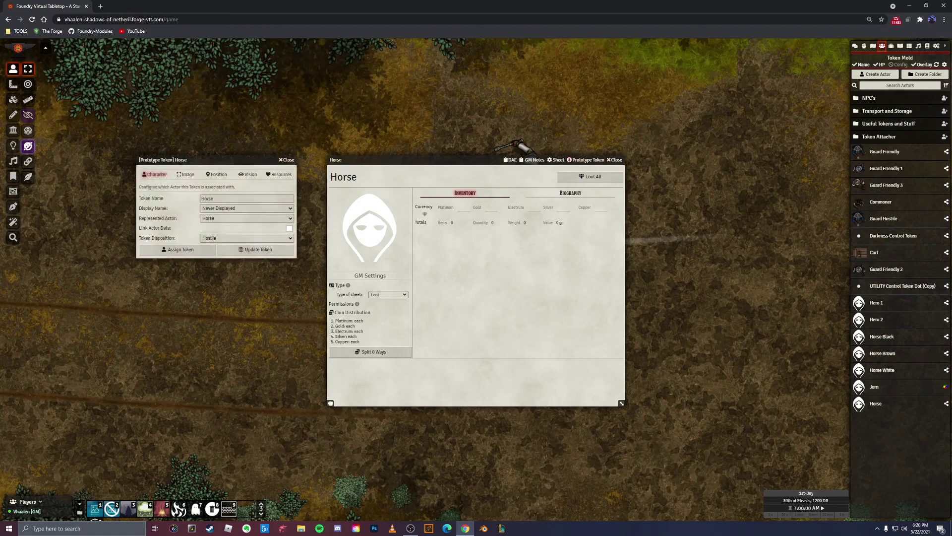
drag(422, 160, 540, 158)
drag(214, 159, 296, 212)
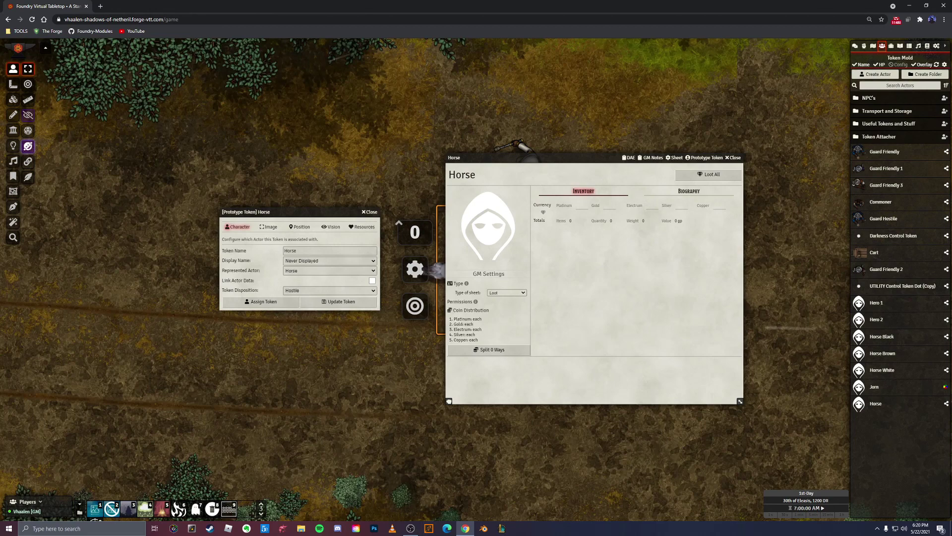
Step: Choose horse-white-plain-idle.webm from horses/White Horse as the prototype token image, replacing the file name in its path with the * wildcard
click(268, 227)
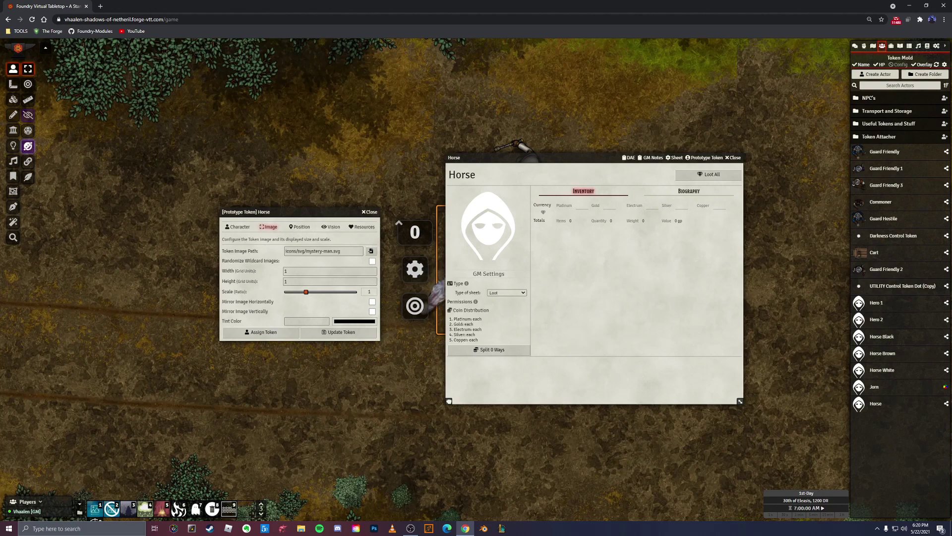
click(371, 251)
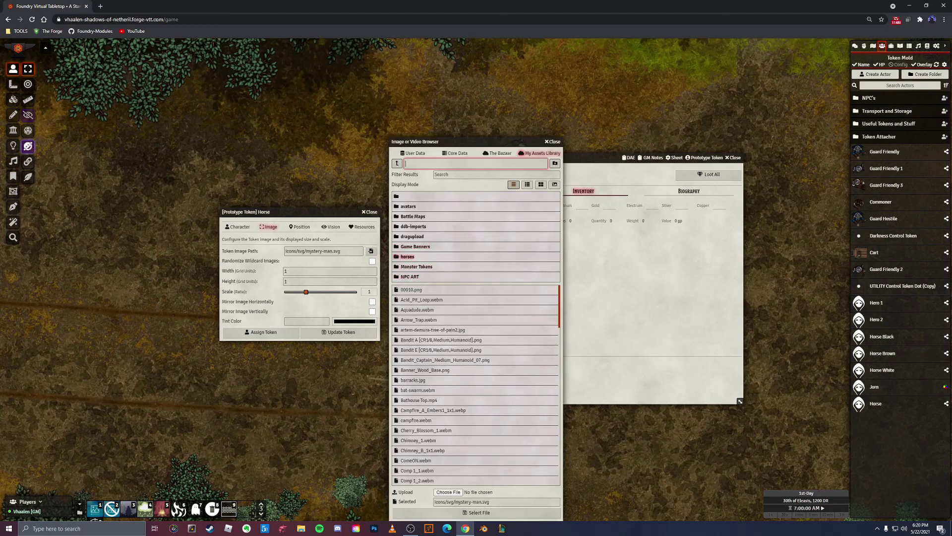
click(407, 256)
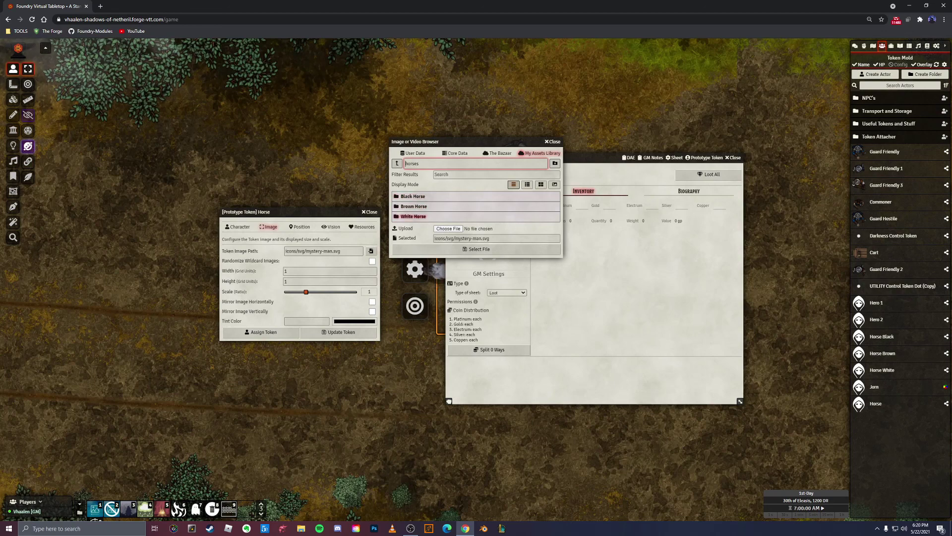
click(413, 216)
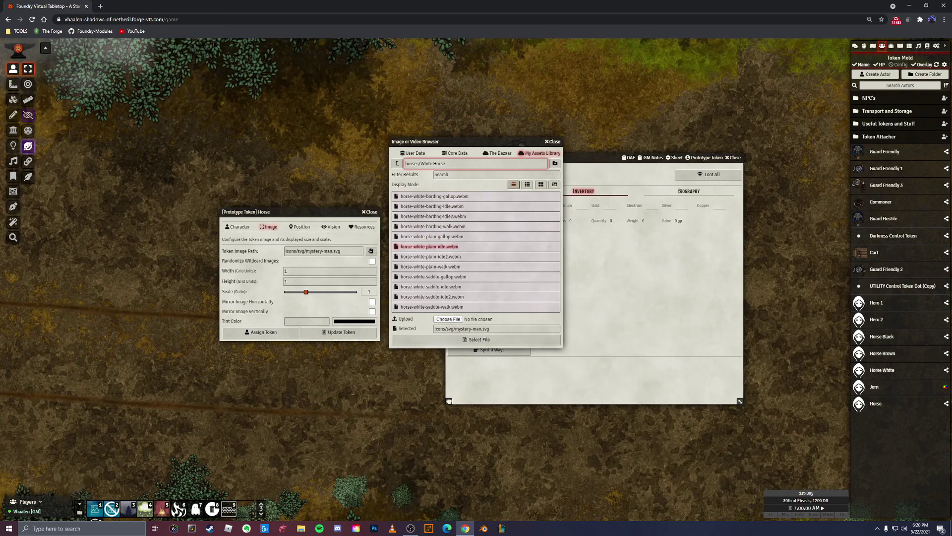
click(430, 246)
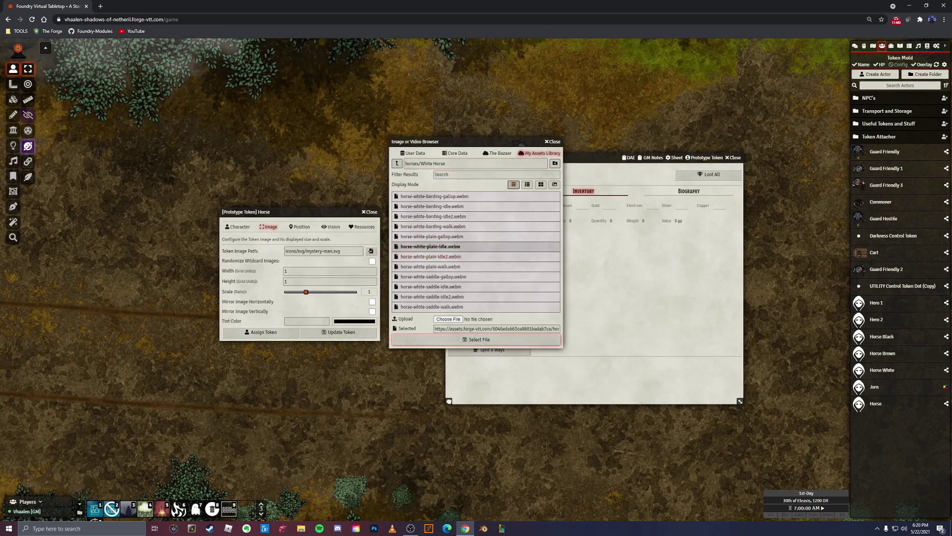
click(479, 339)
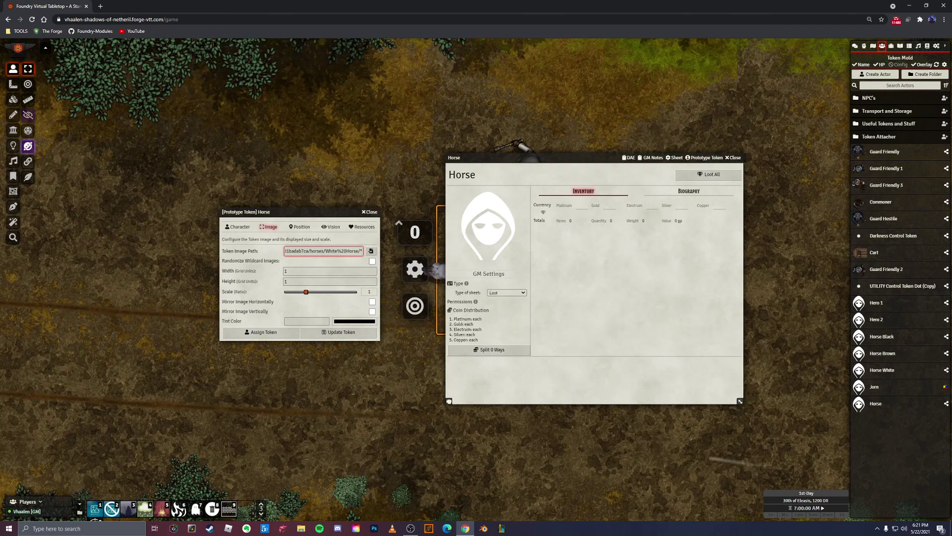
Step: Enable Randomize Wildcard Images for the Horse prototype token, leave the wildcard default image empty, update the token and close the actor sheet
click(371, 261)
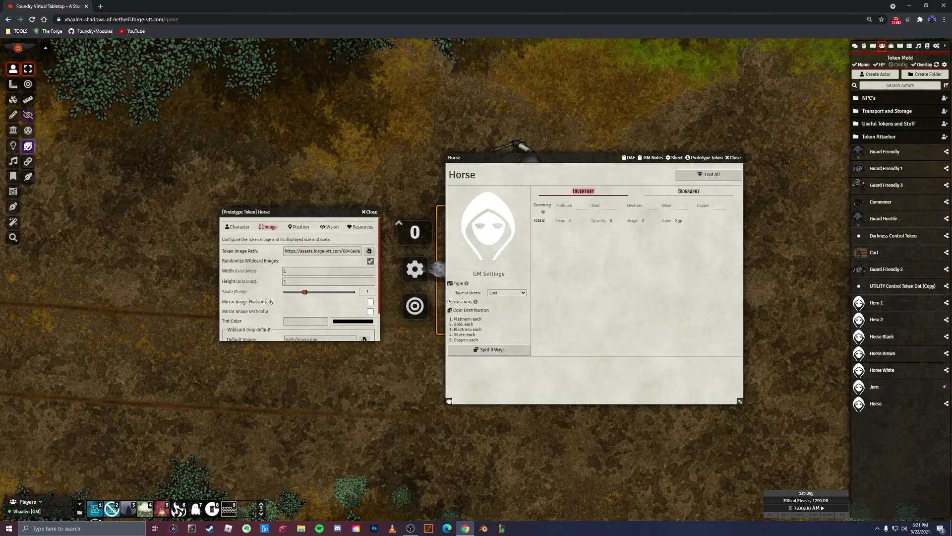
scroll(299, 278, down, 1)
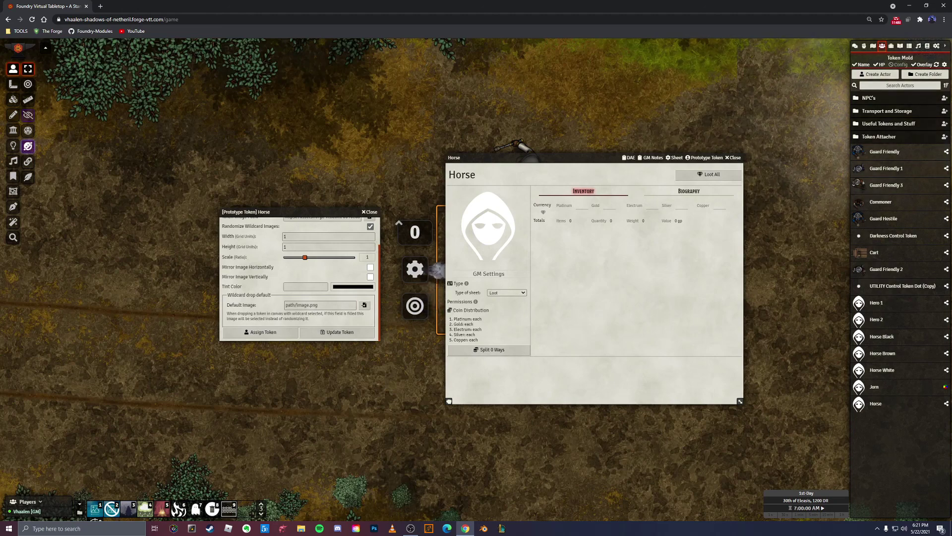
click(364, 304)
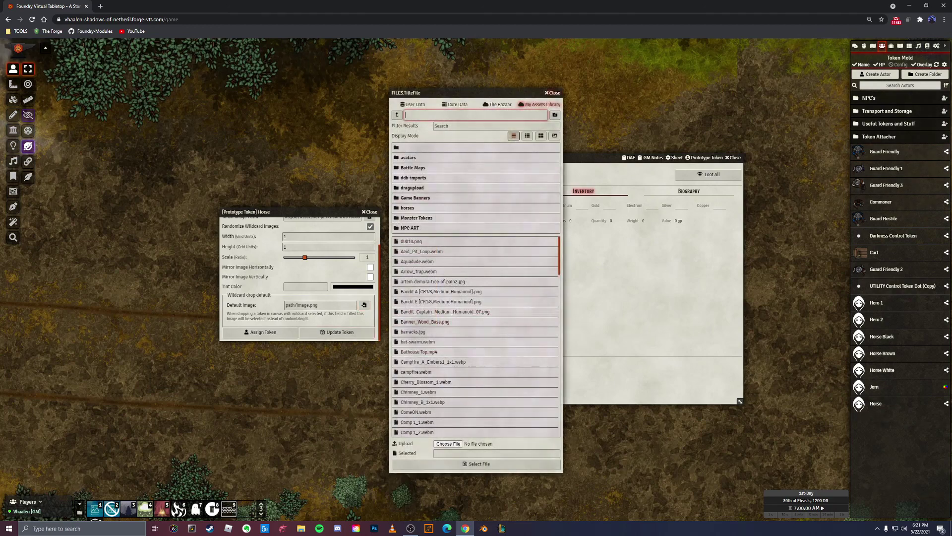
click(552, 93)
click(336, 332)
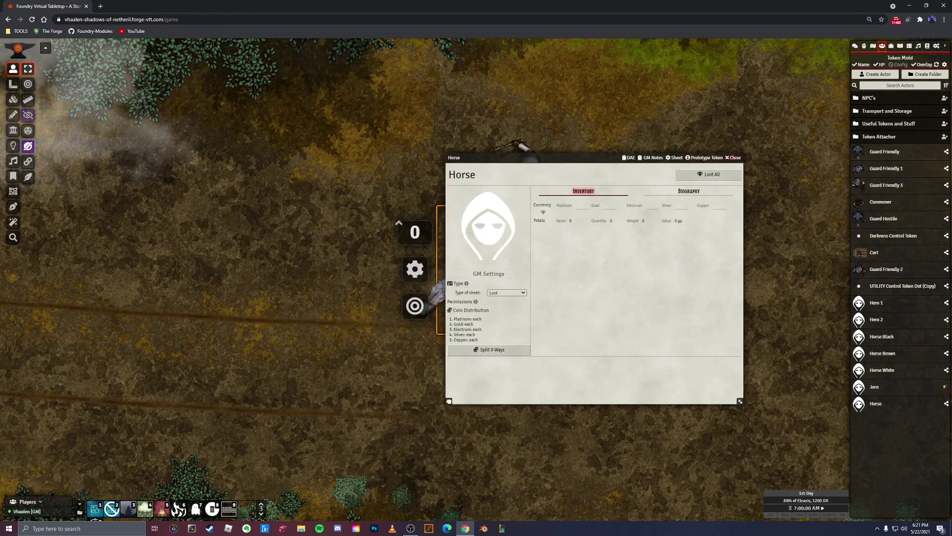
click(733, 157)
key(Escape)
Step: Place a Horse Brown token on the map below the white horse and change its image to another unsaddled brown variant
drag(882, 353, 488, 389)
right_click(488, 390)
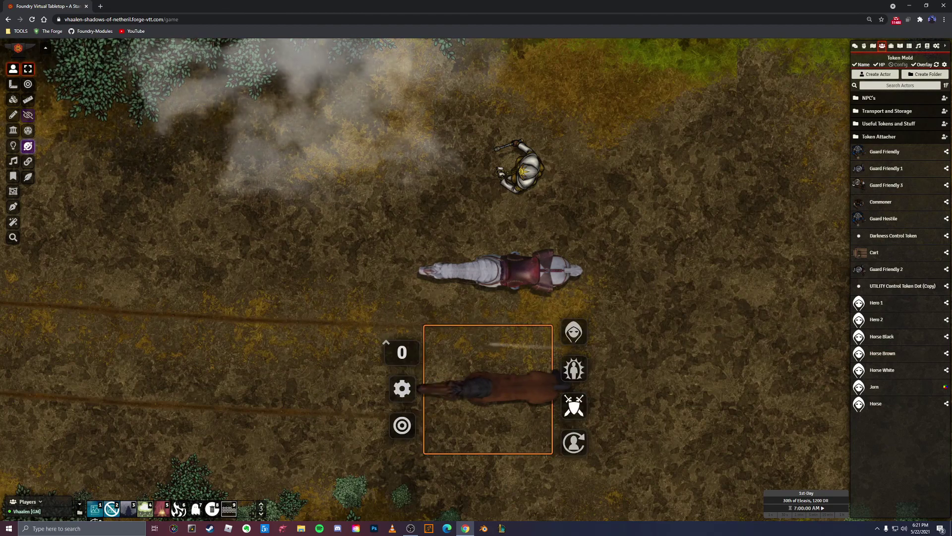
click(573, 443)
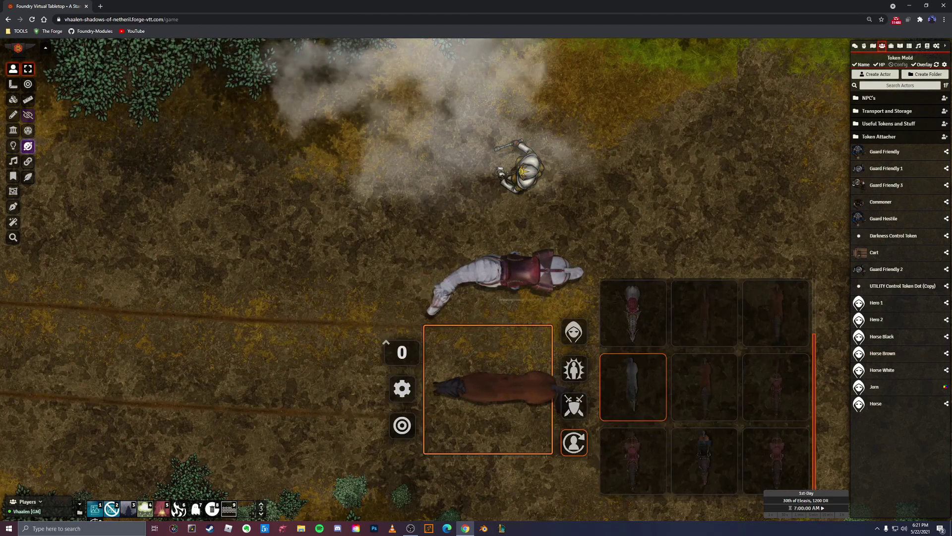
scroll(704, 387, up, 1)
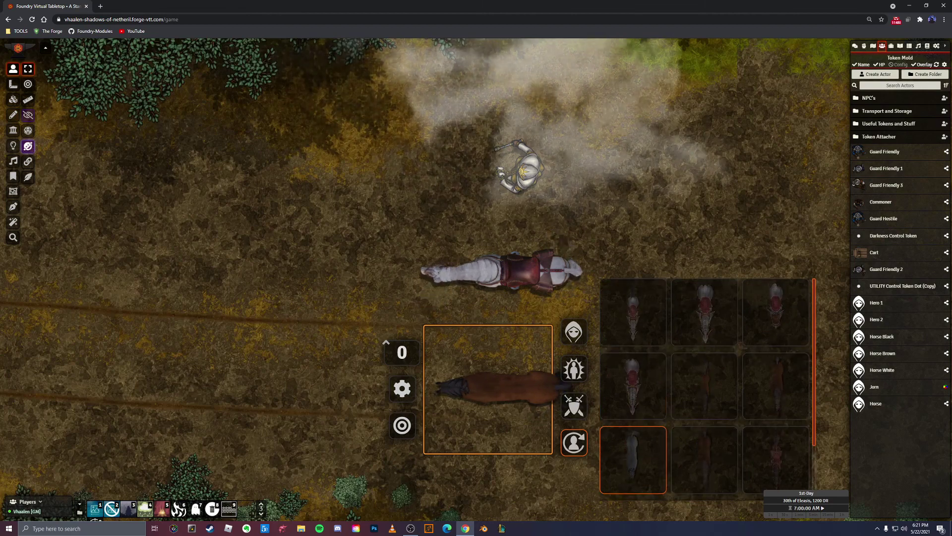
scroll(704, 386, down, 1)
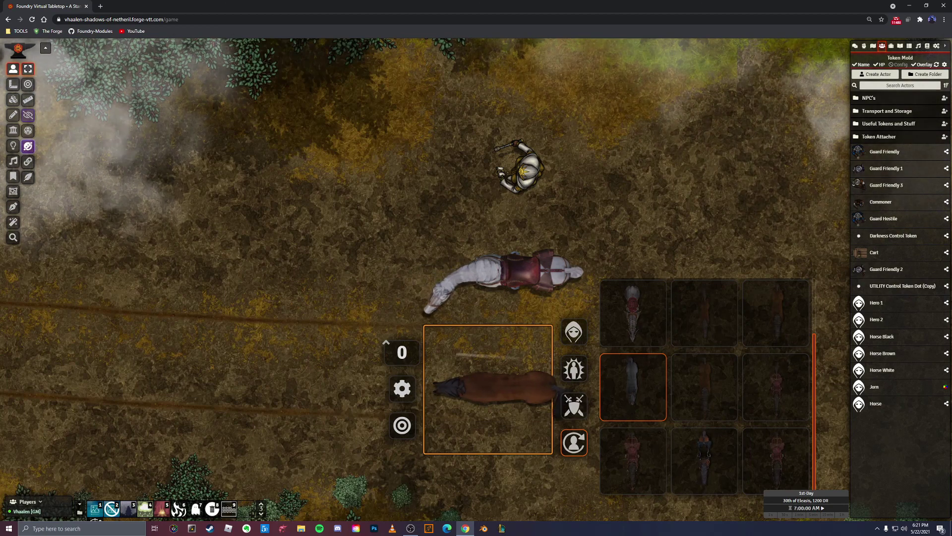
scroll(704, 387, up, 1)
click(705, 387)
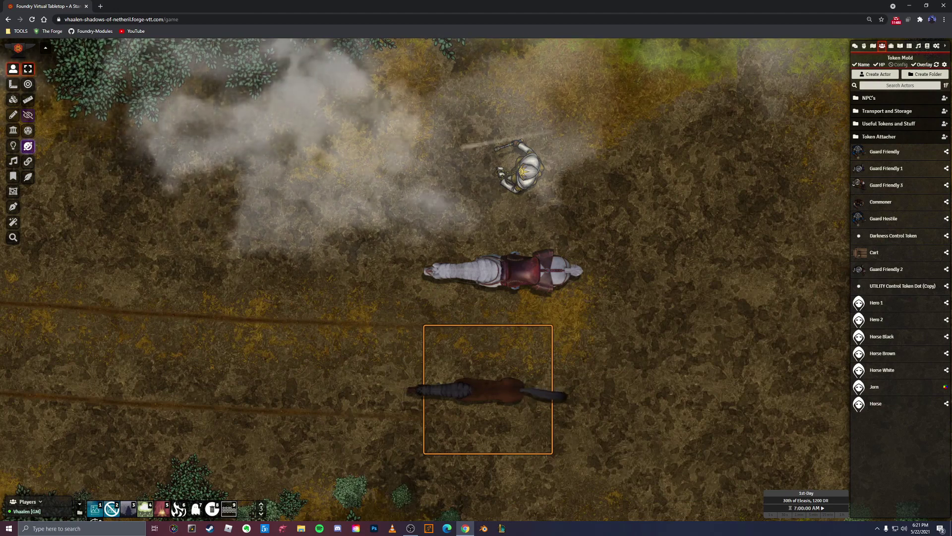
key(Escape)
Step: Place a Horse Black token on the map between the white and brown horses, then delete it and undo the deletion
drag(882, 337, 615, 325)
right_click(615, 325)
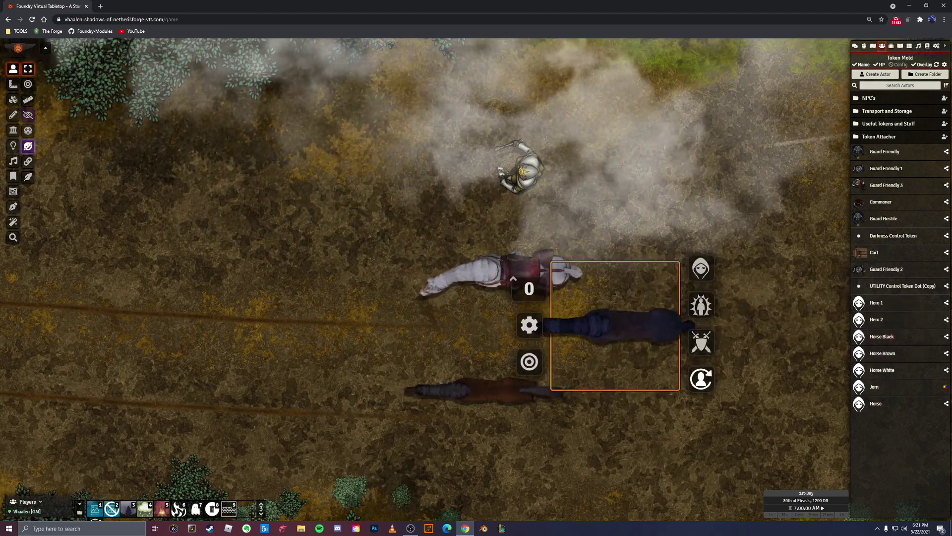
key(Delete)
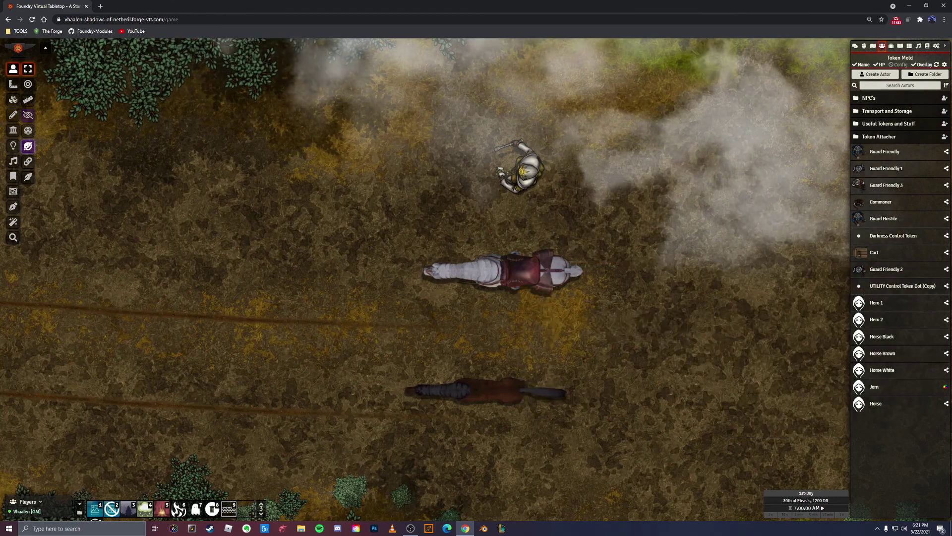
key(ctrl+z)
Step: Change the Horse Black token's image to the unsaddled dark blue-black variant and deselect the token
right_click(615, 324)
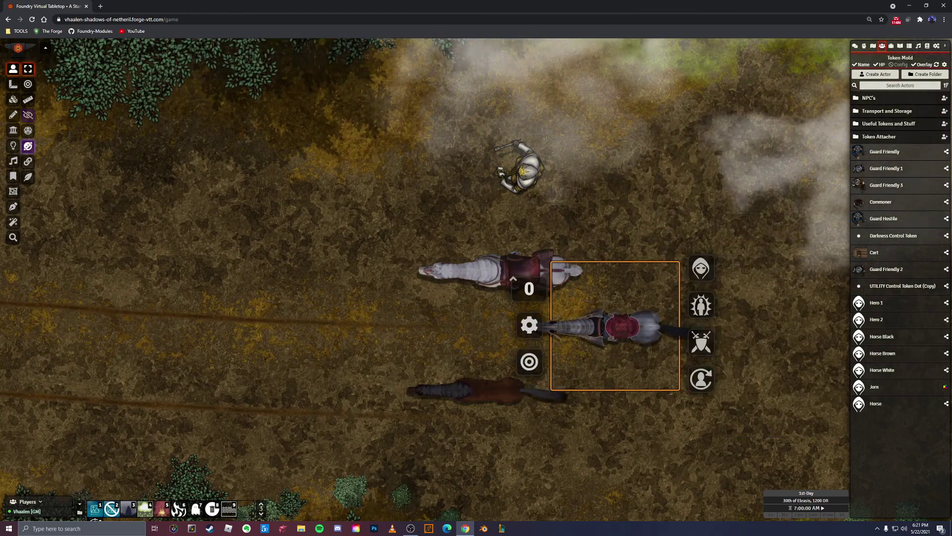
click(700, 379)
scroll(791, 314, down, 3)
click(760, 314)
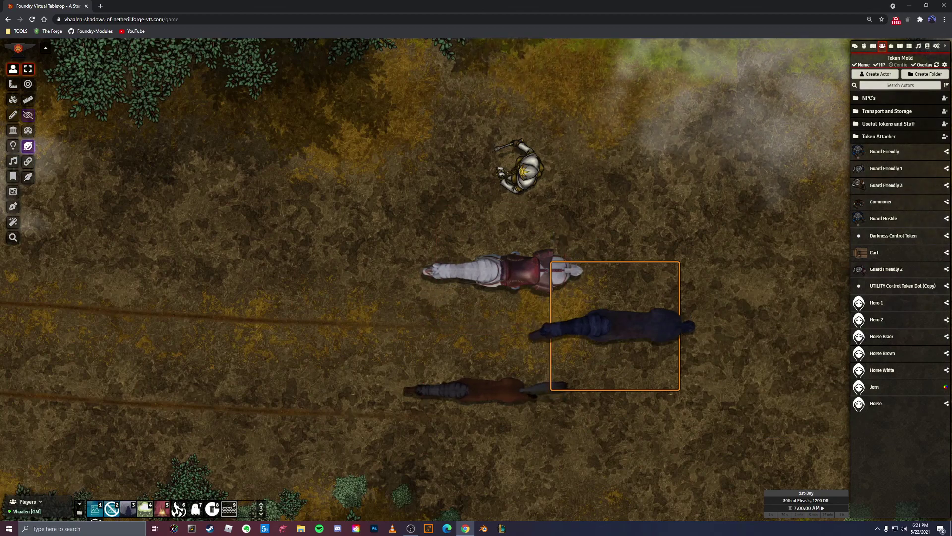
key(Escape)
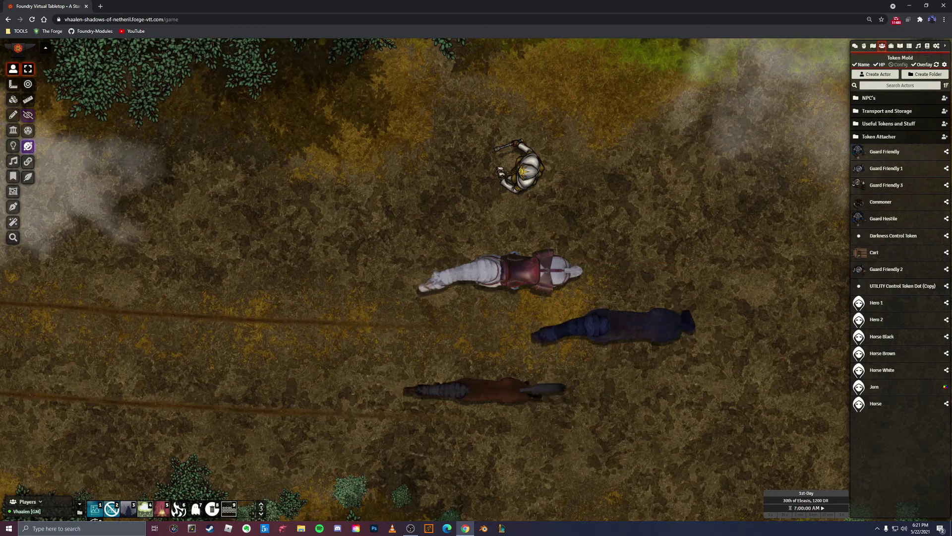
mouse_move(519, 224)
mouse_down()
mouse_move(477, 280)
mouse_move(511, 218)
mouse_up()
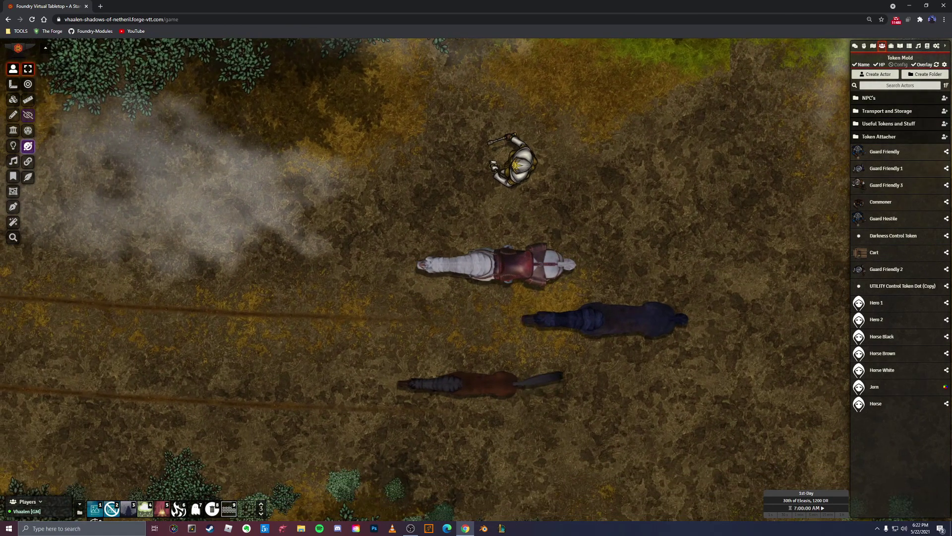
drag(512, 218, 535, 269)
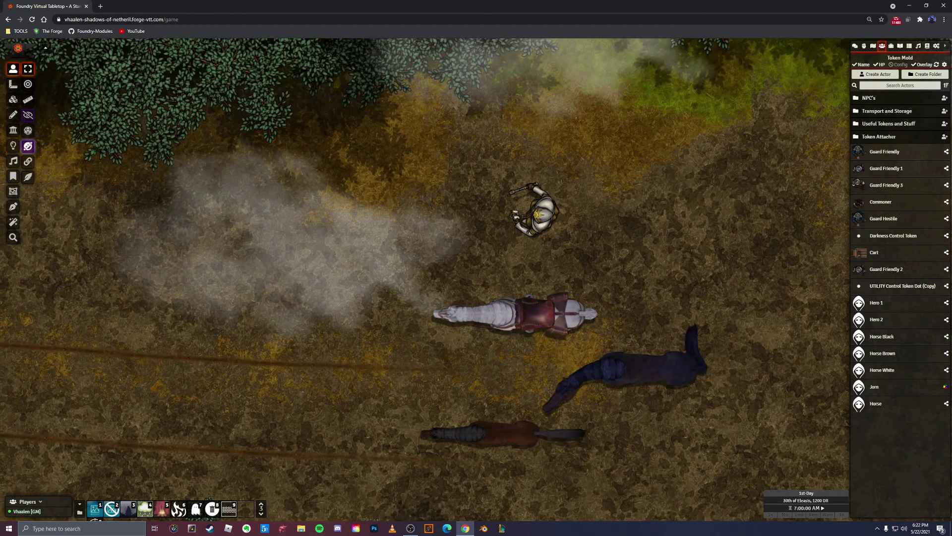
drag(476, 280, 543, 256)
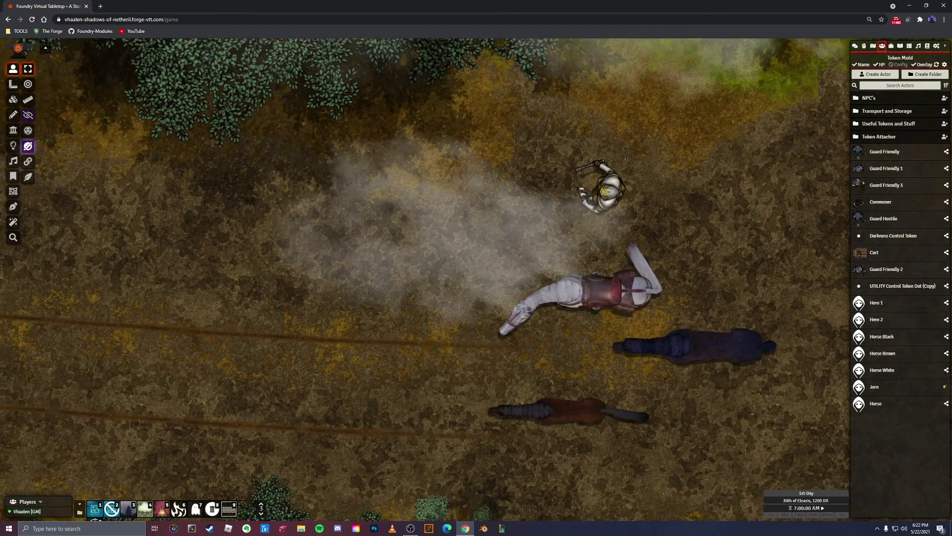